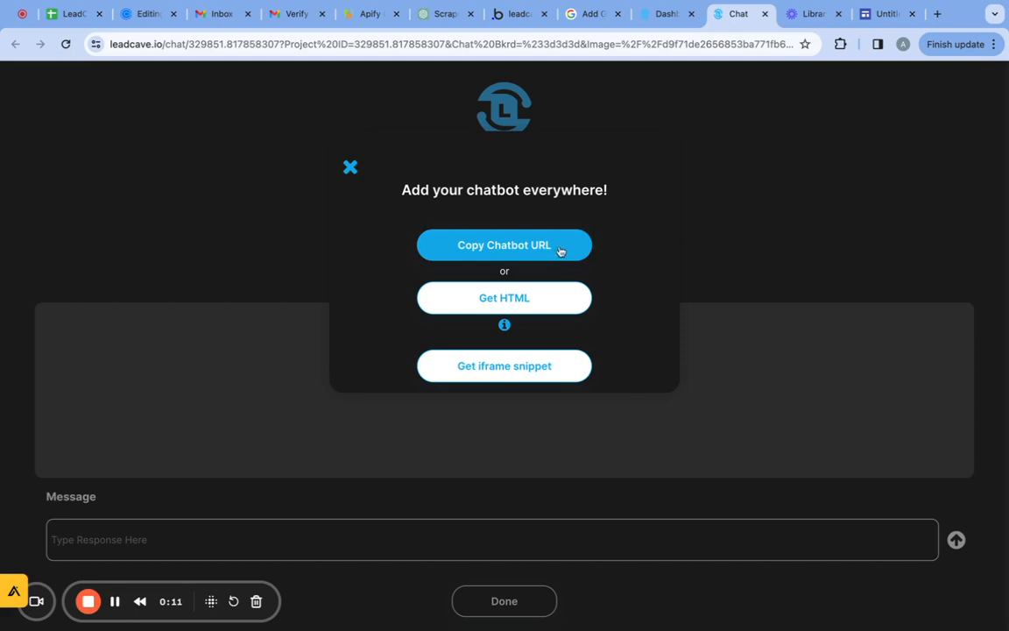
Copy the chatbot URL from LeadCave and set it as the link of the "Let's Chat" button in Google Sites.
left_click(581, 245)
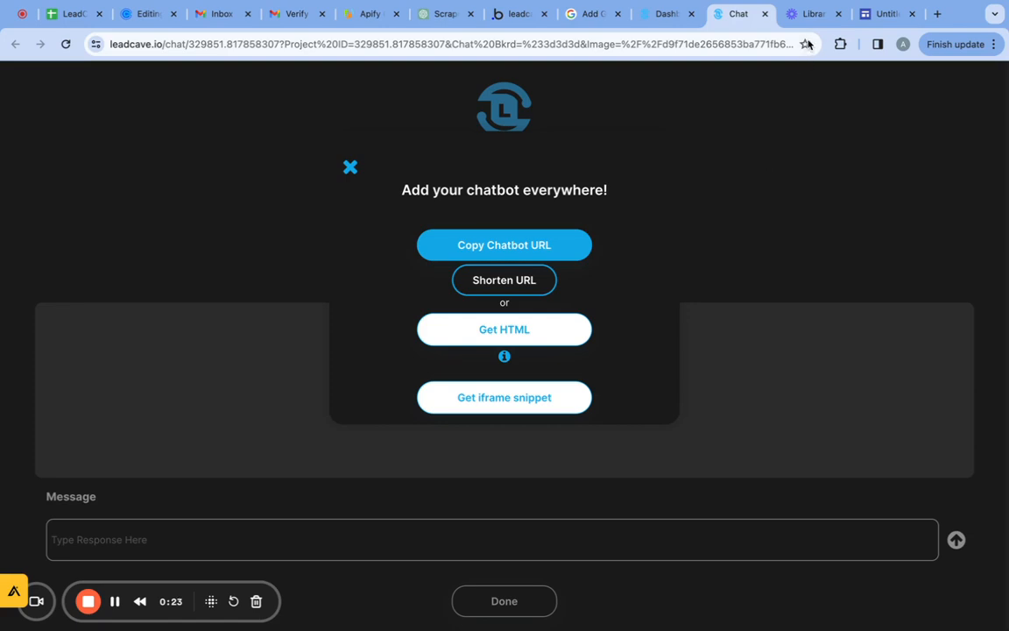
left_click(882, 16)
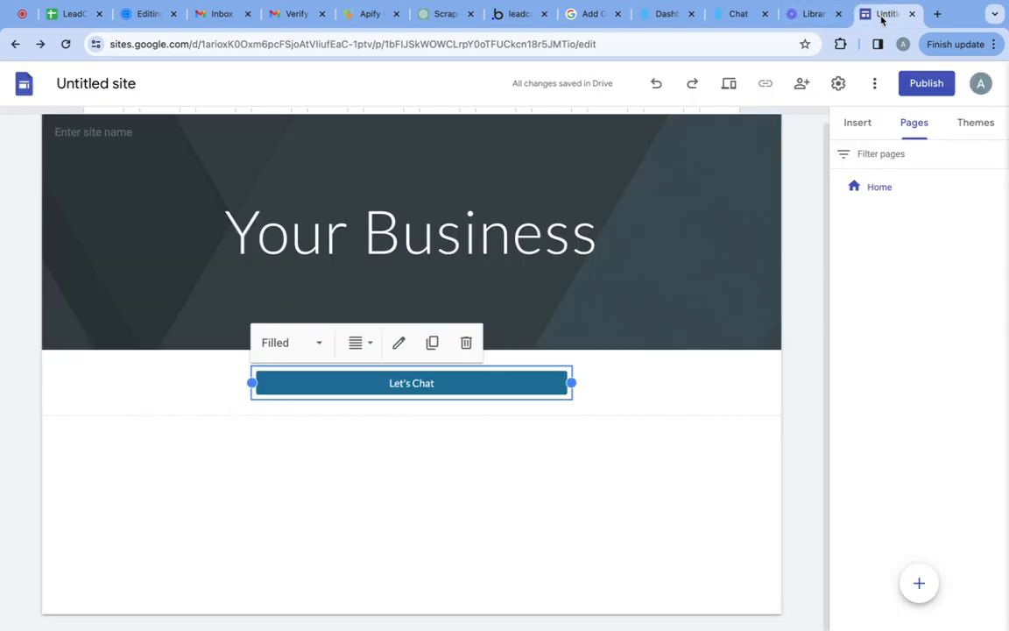
double_click(450, 383)
left_click_drag(465, 377, 308, 381)
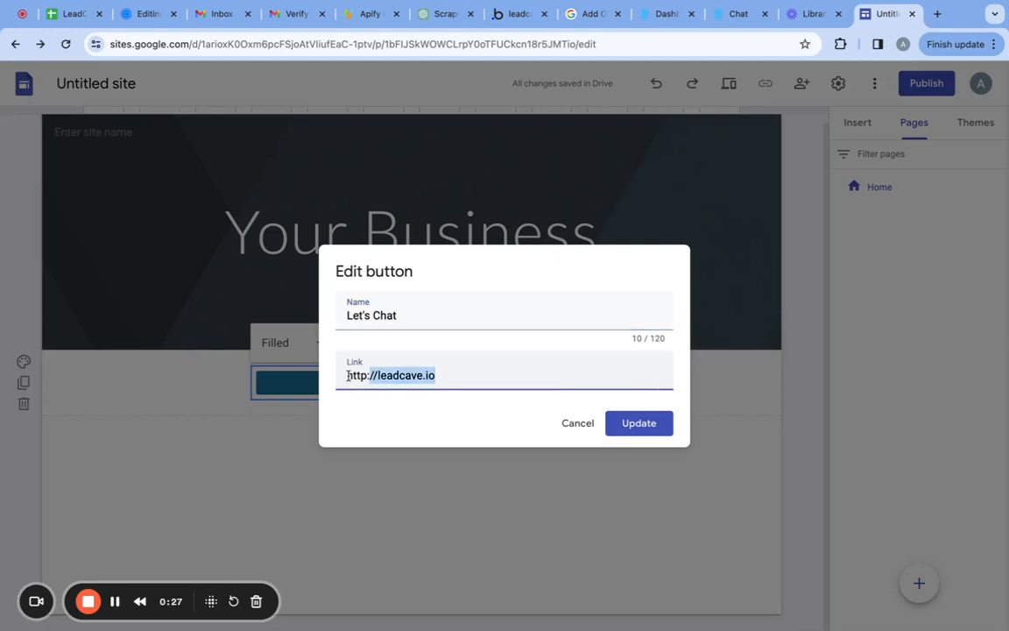
key("ctrl+v")
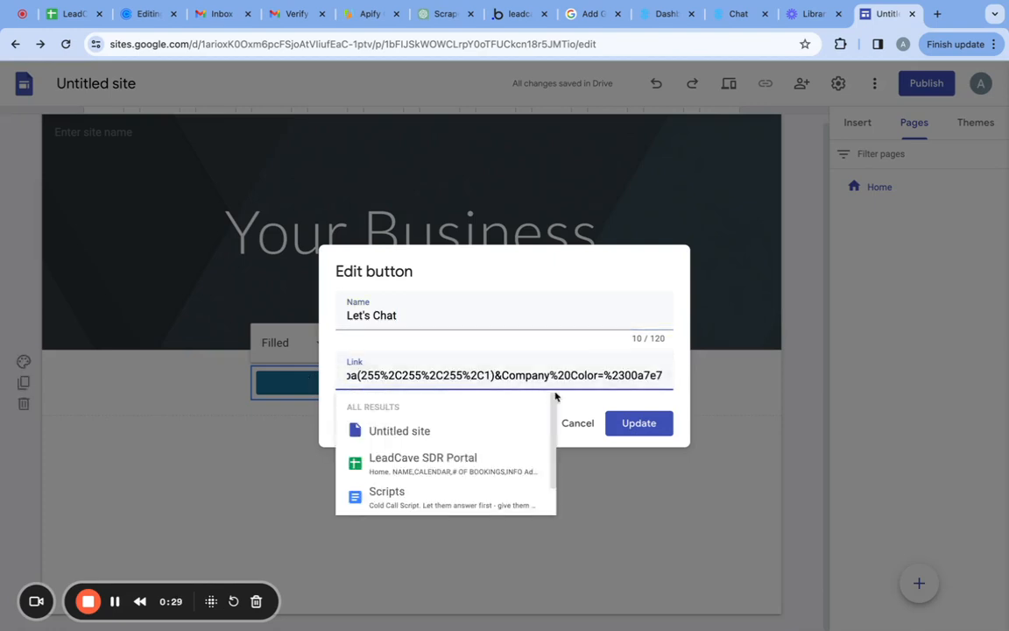
left_click(631, 424)
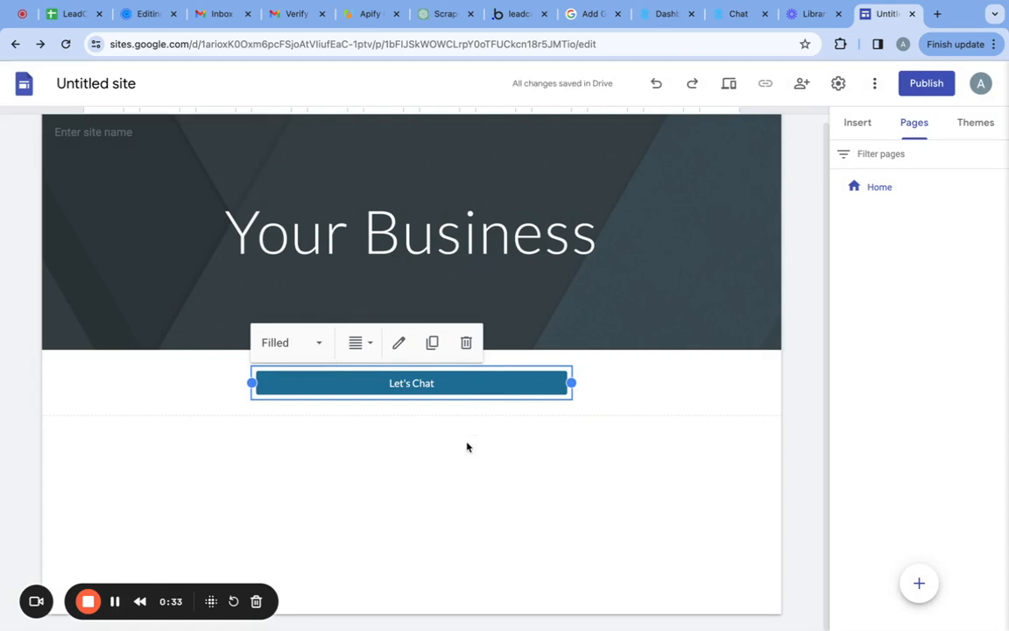
Get the chatbot's HTML code on the LeadCave chat page and copy it.
left_click(114, 601)
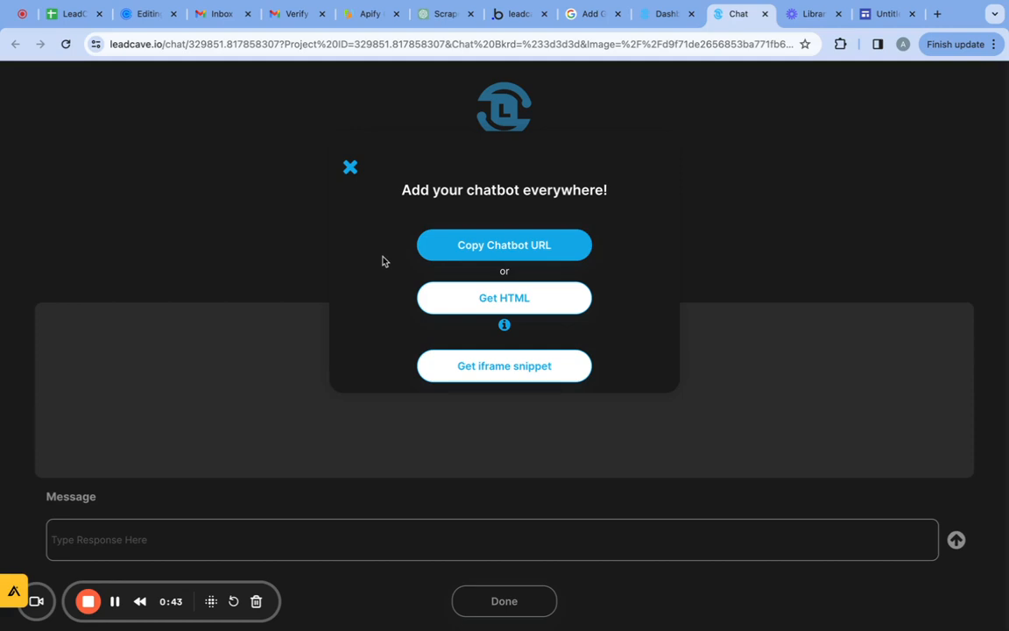
left_click(460, 298)
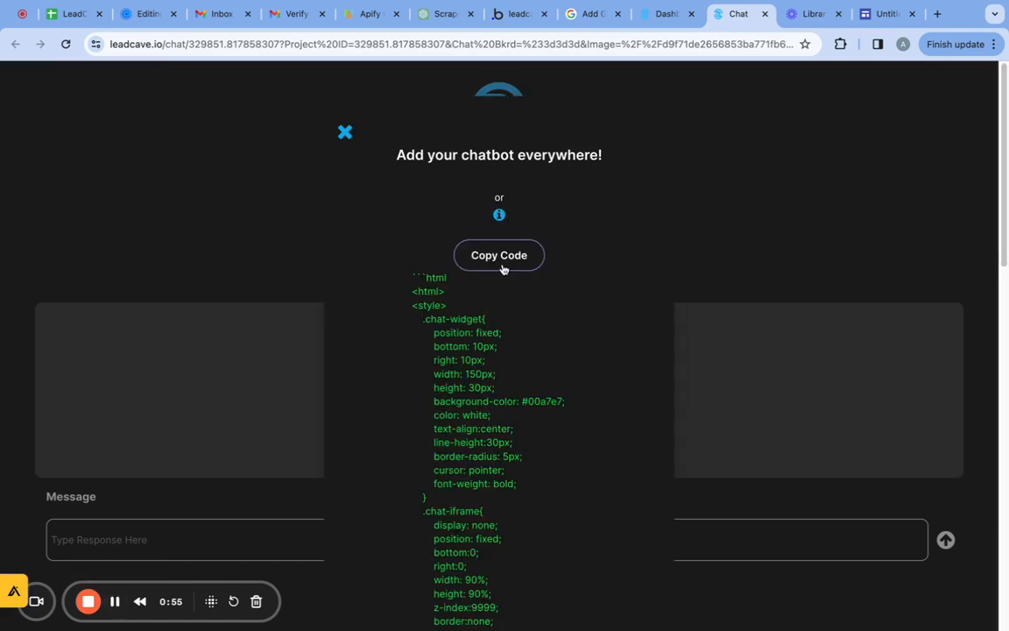
left_click(499, 255)
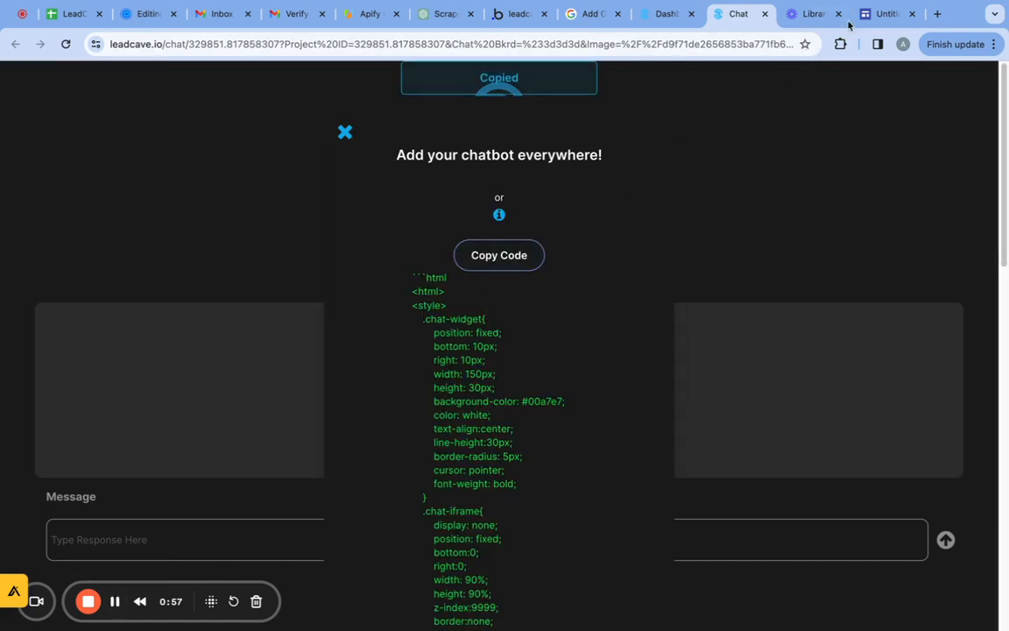
In the Google Sites project, add a new full page embed named "Chatbot".
left_click(874, 14)
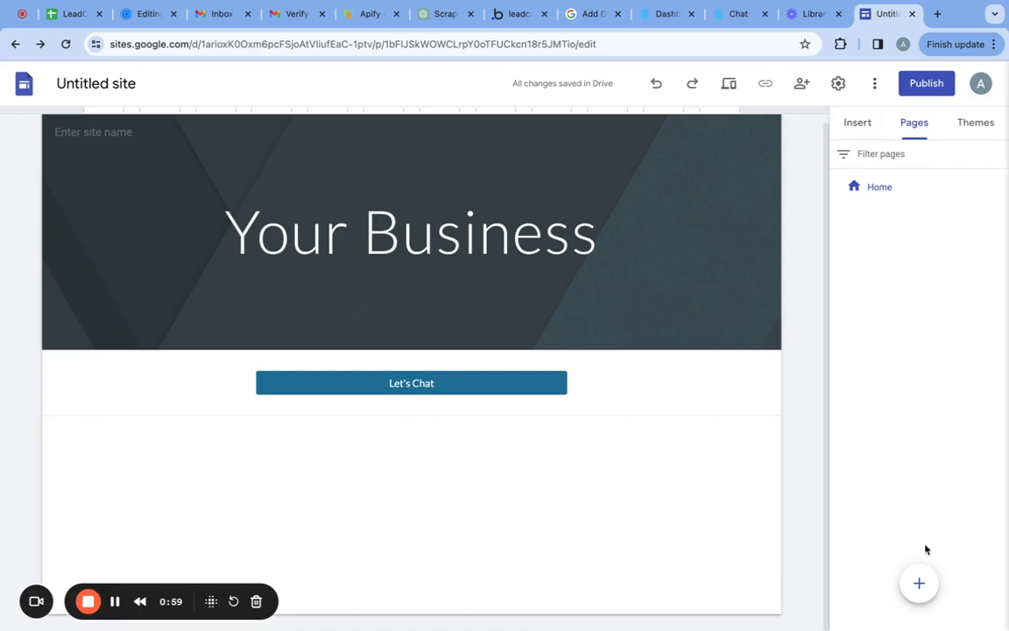
mouse_move(920, 586)
left_click(920, 514)
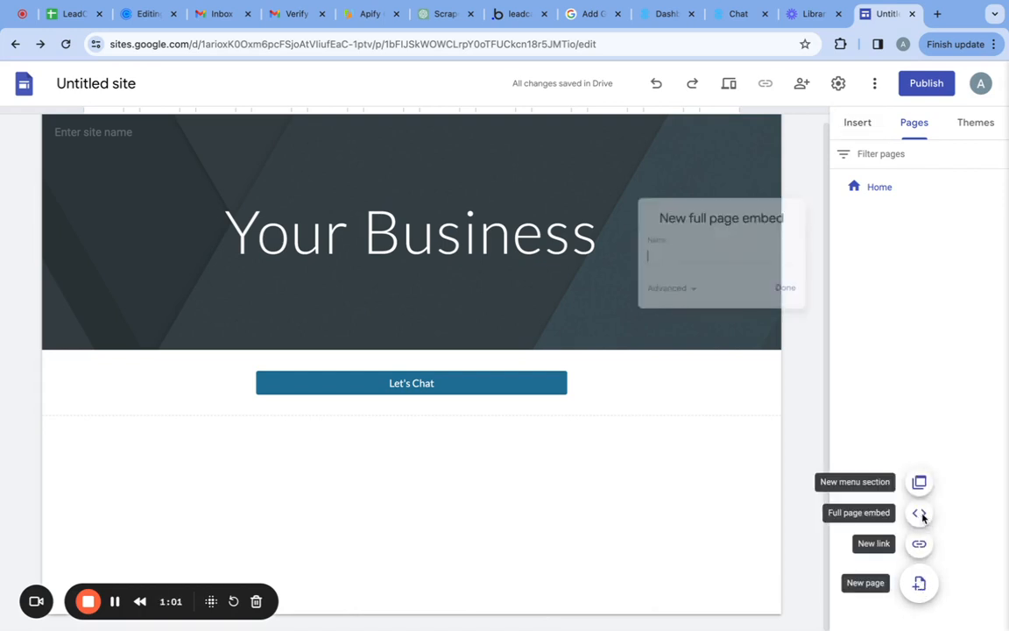
type("Chat")
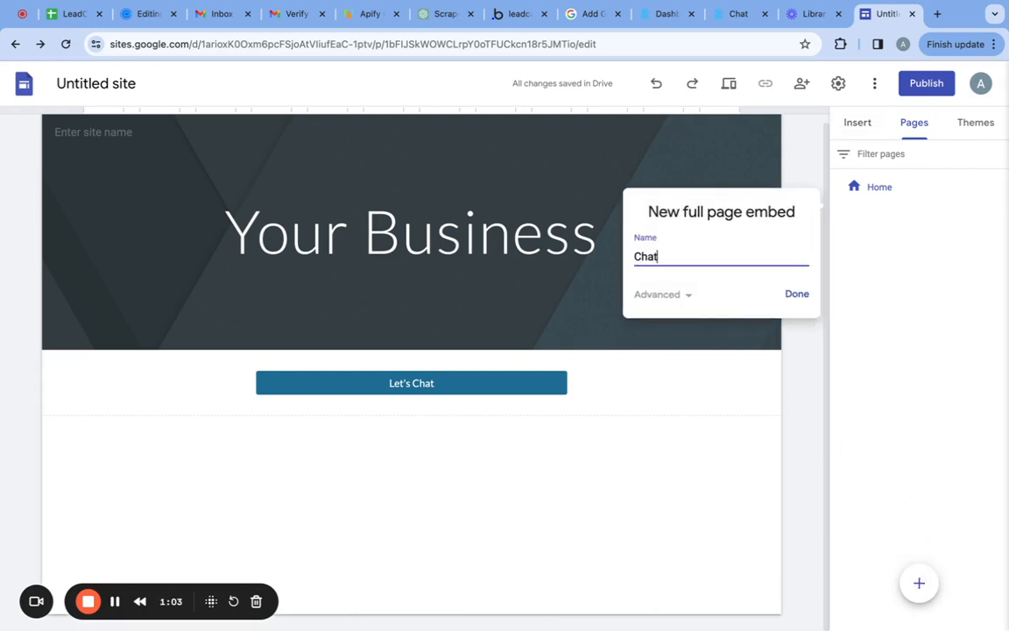
type("biot")
type("ot")
left_click(798, 296)
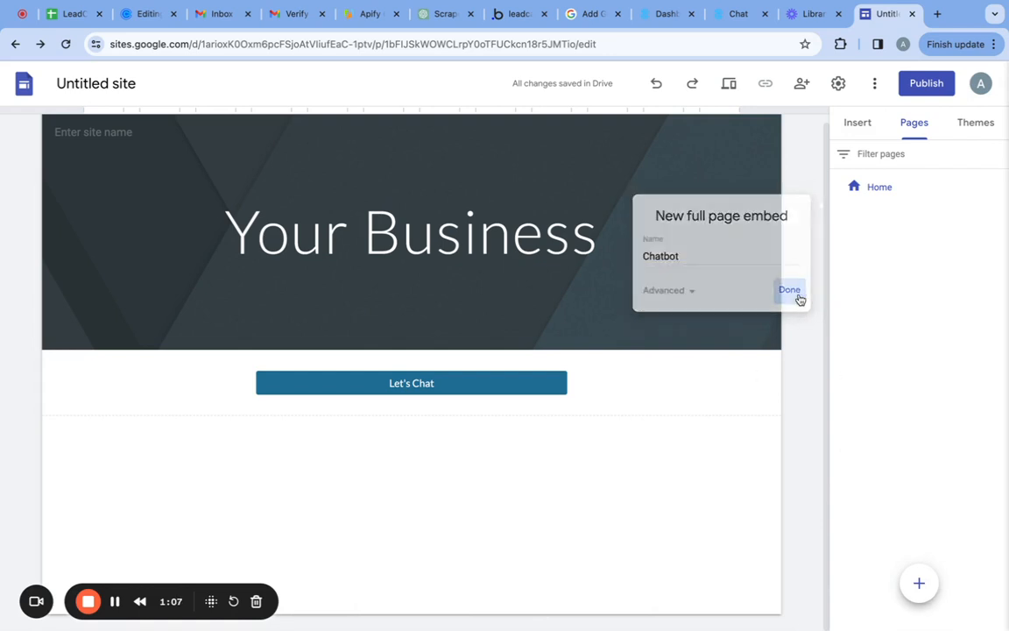
Insert the copied HTML as embed code on the Chatbot page.
left_click(355, 458)
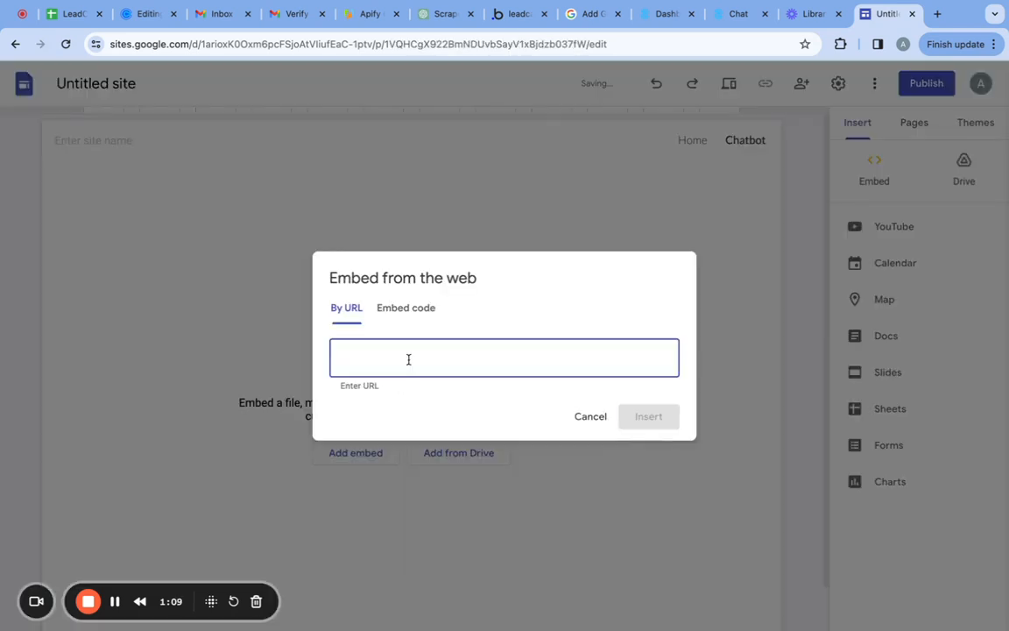
left_click(409, 309)
key("ctrl+v")
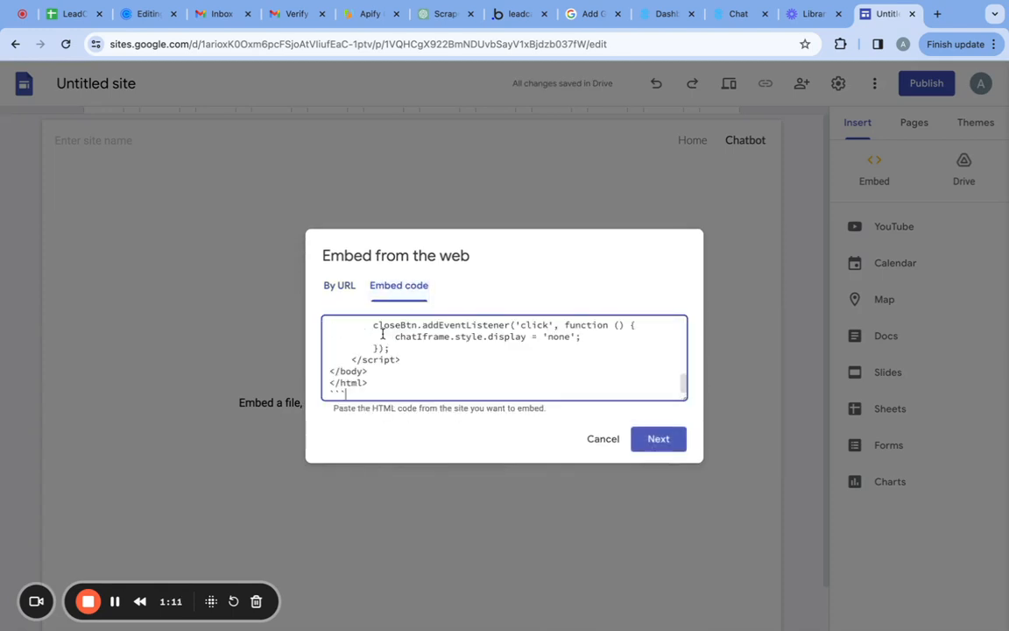
left_click(656, 442)
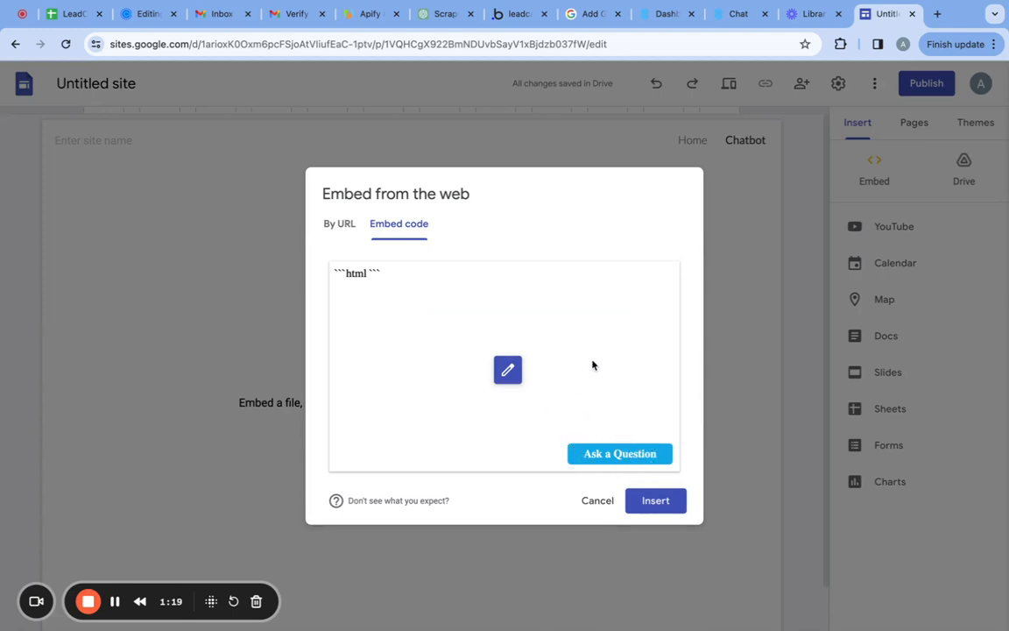
left_click(659, 508)
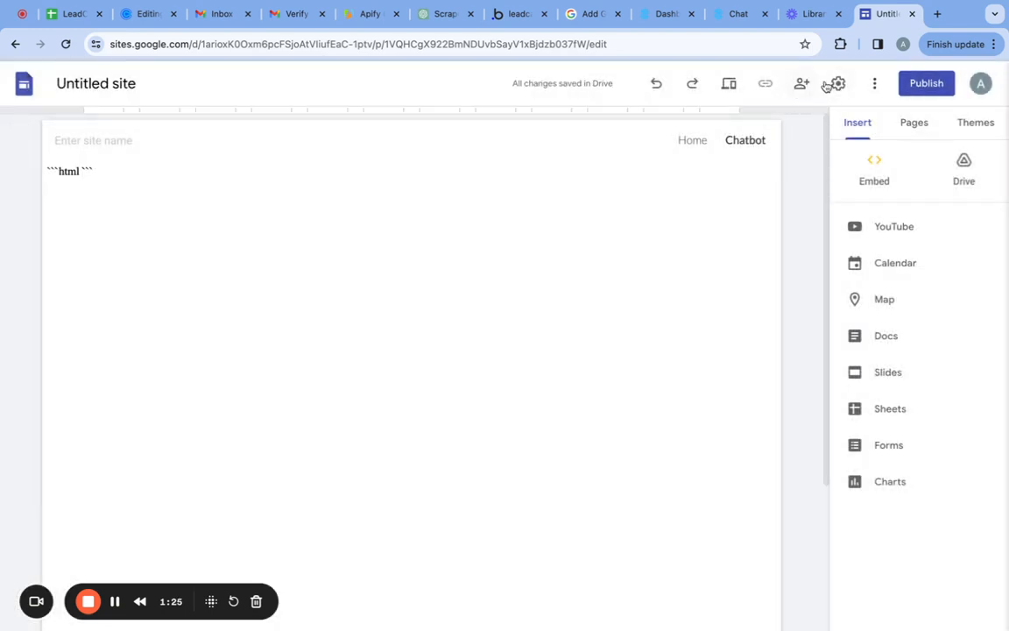
Preview the Chatbot page and open the "Ask a Question" chat widget.
left_click(729, 83)
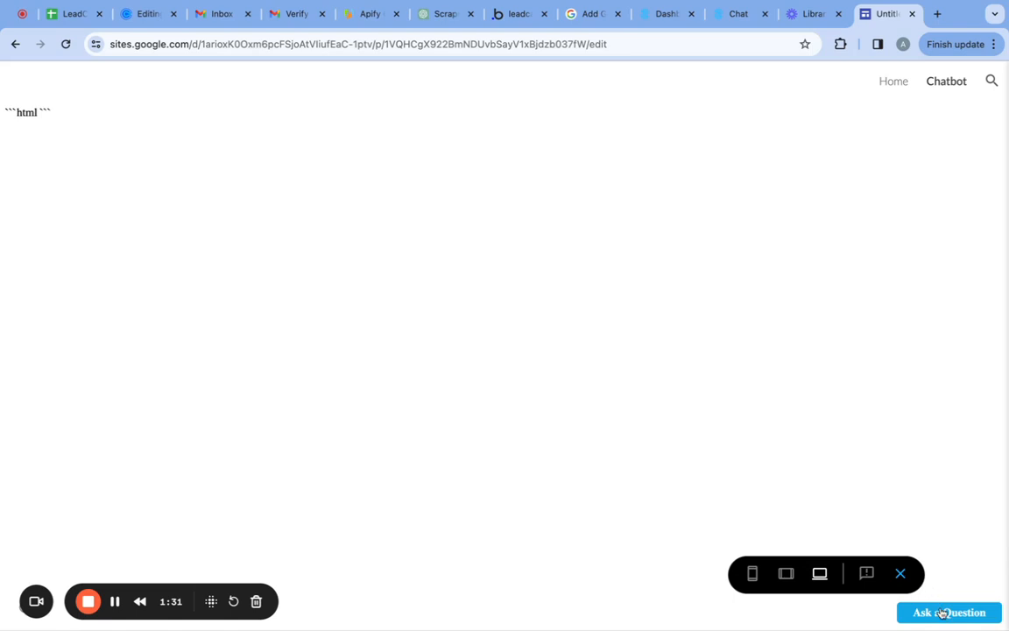
left_click(943, 612)
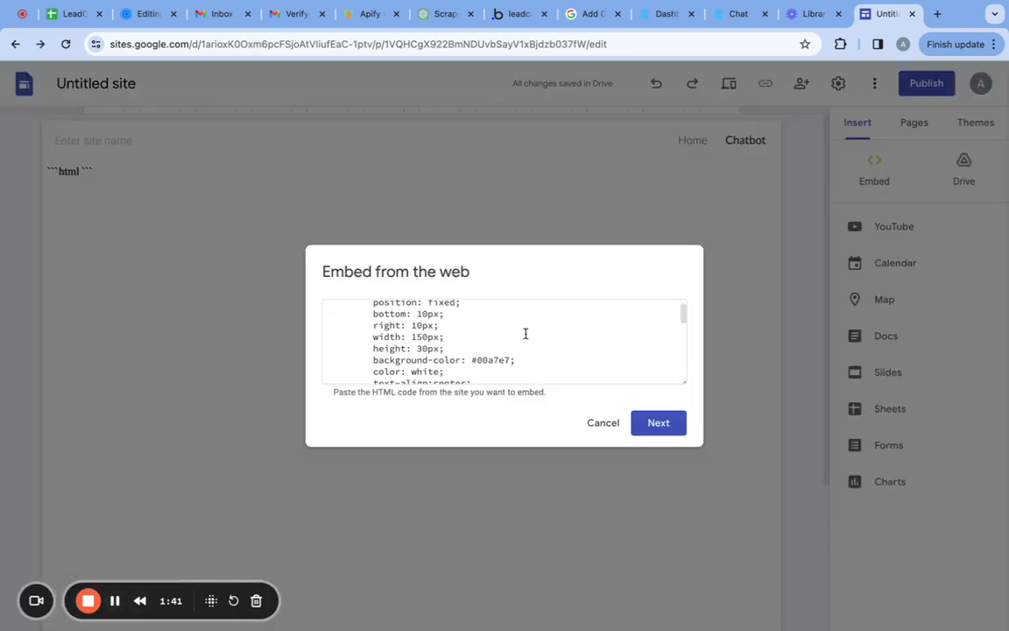
Open the Chatbot page's embed code for editing and examine the chat widget's position, size and colour settings.
scroll(526, 333, "up", 1)
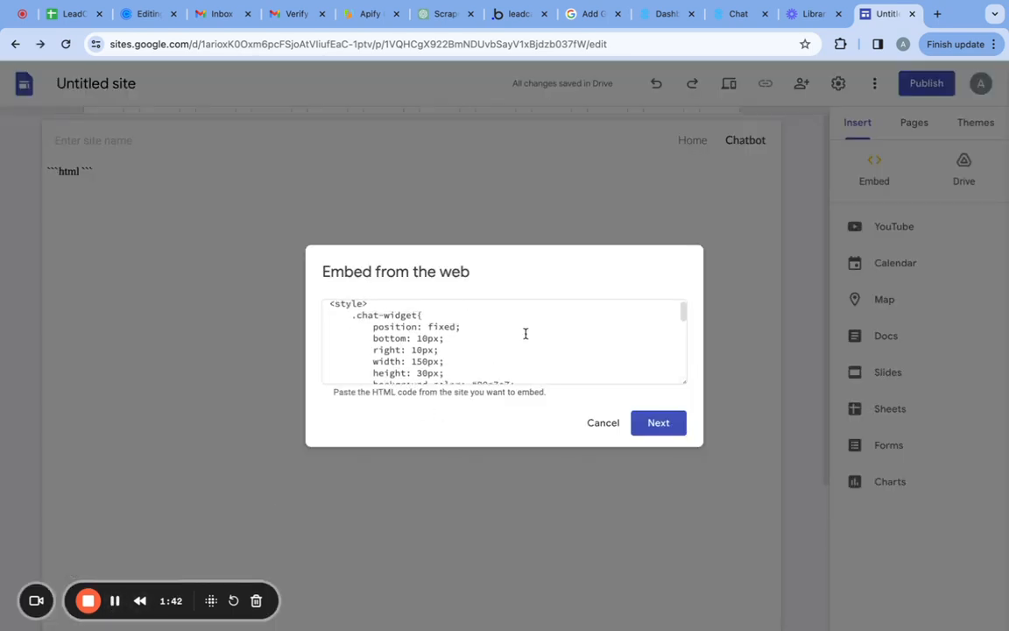
scroll(526, 333, "up", 1)
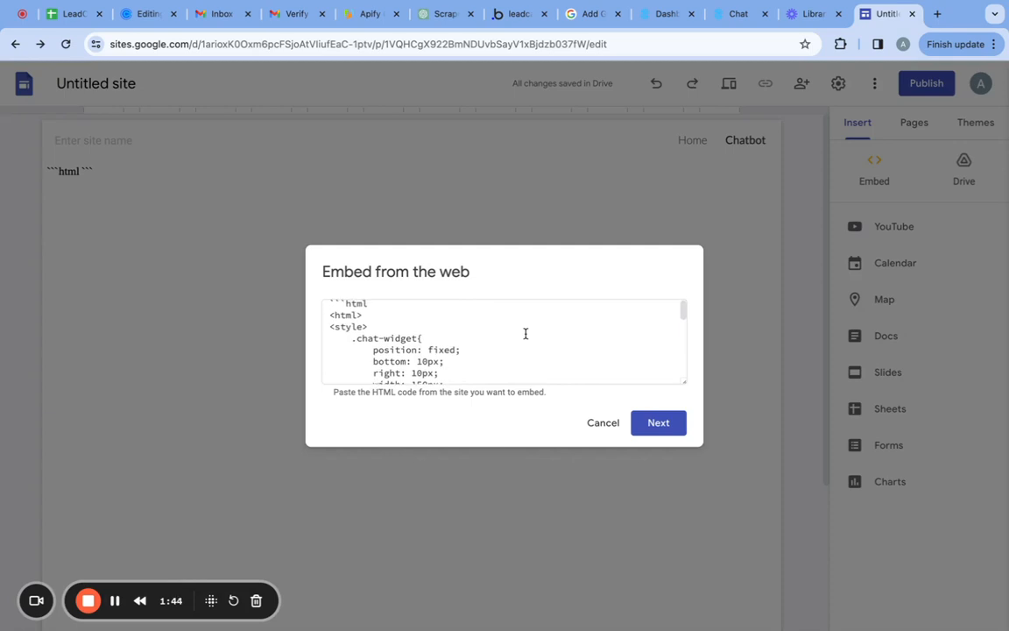
scroll(525, 333, "down", 2)
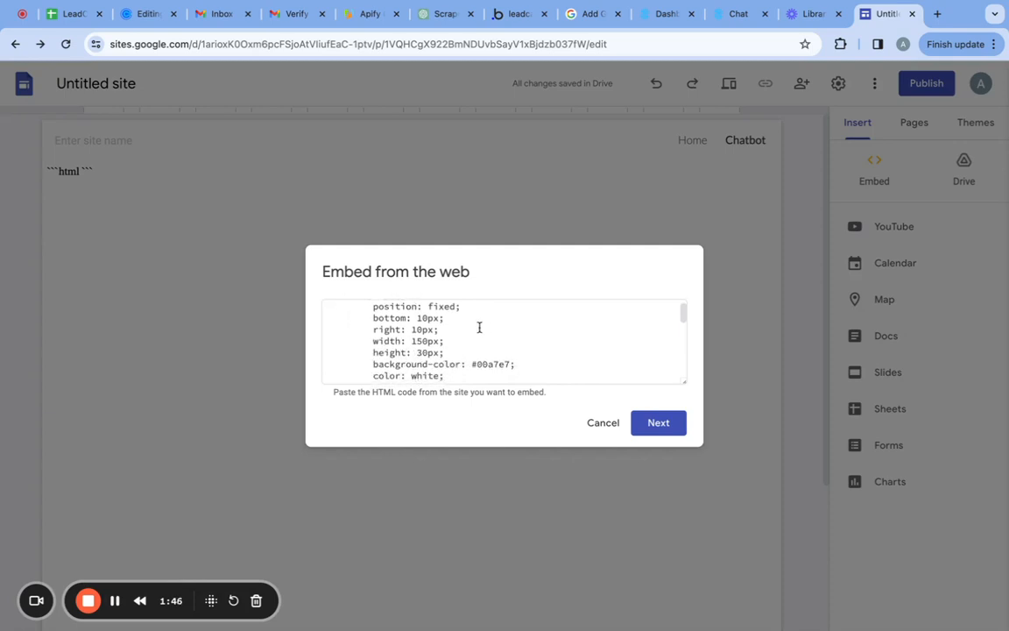
scroll(479, 327, "down", 1)
left_click(417, 331)
type("5")
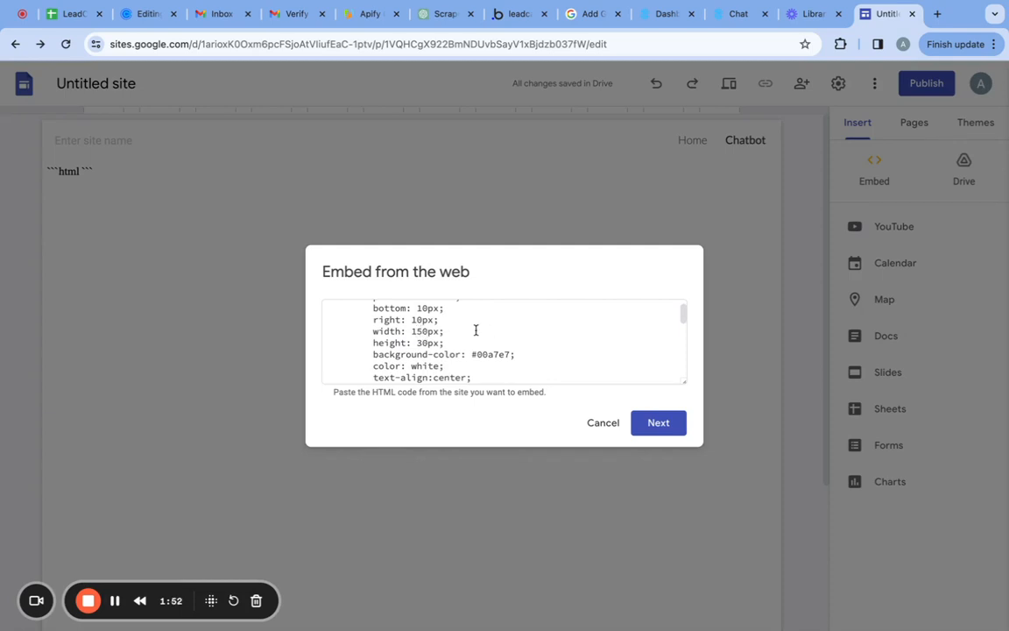
left_click(411, 329)
scroll(475, 325, "down", 3)
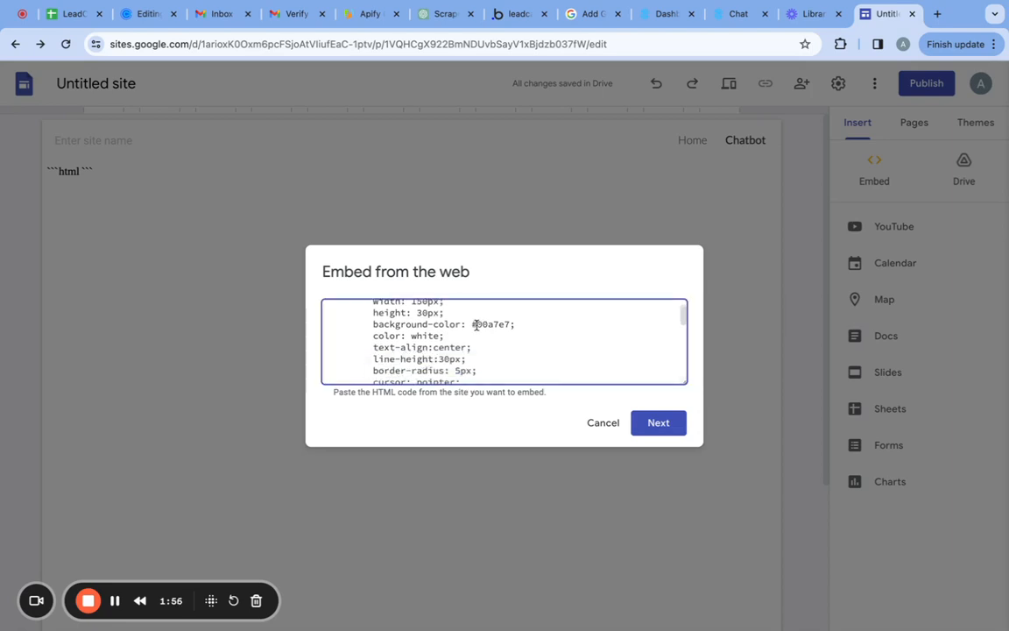
scroll(476, 325, "down", 2)
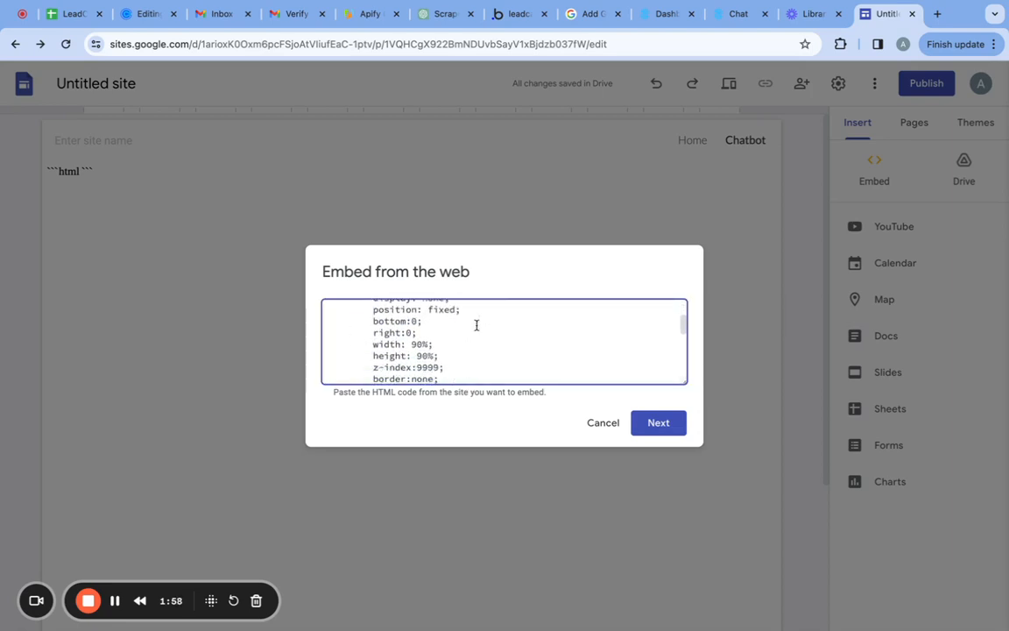
In the min-width 600px rule, set the chat iframe's width to 30% and height to 70%, and save the embed.
scroll(477, 325, "down", 1)
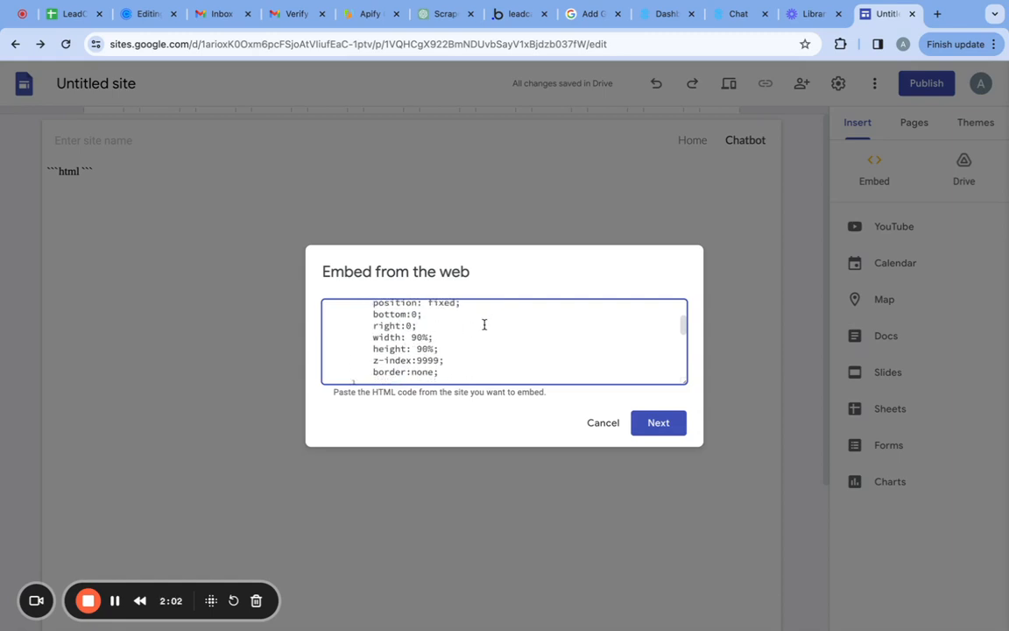
scroll(484, 324, "down", 3)
scroll(484, 324, "down", 2)
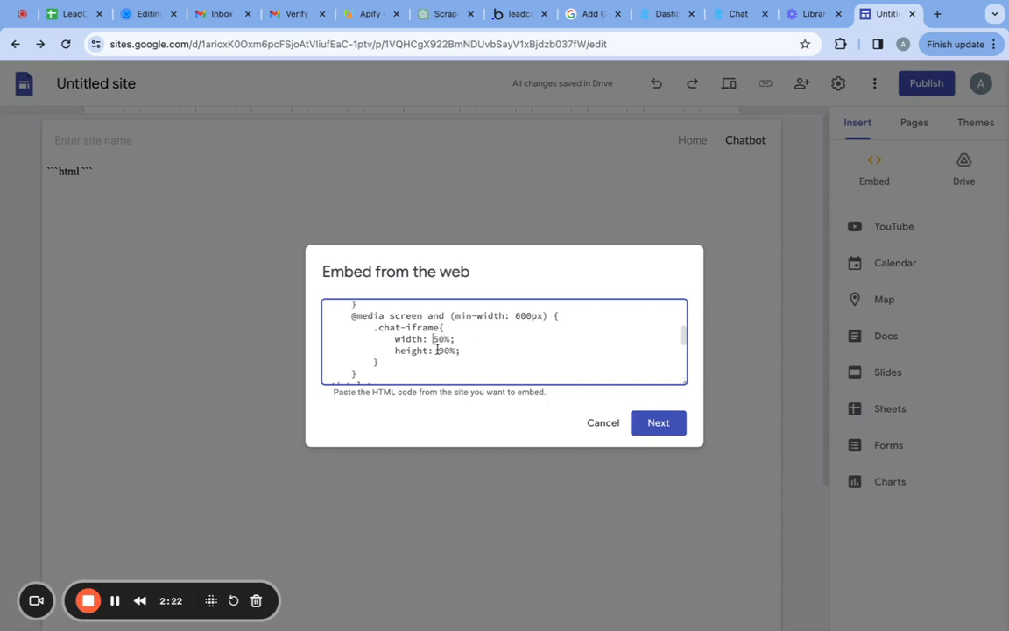
key("BackSpace")
type("3")
left_click(444, 351)
key("BackSpace")
type("7")
left_click(665, 423)
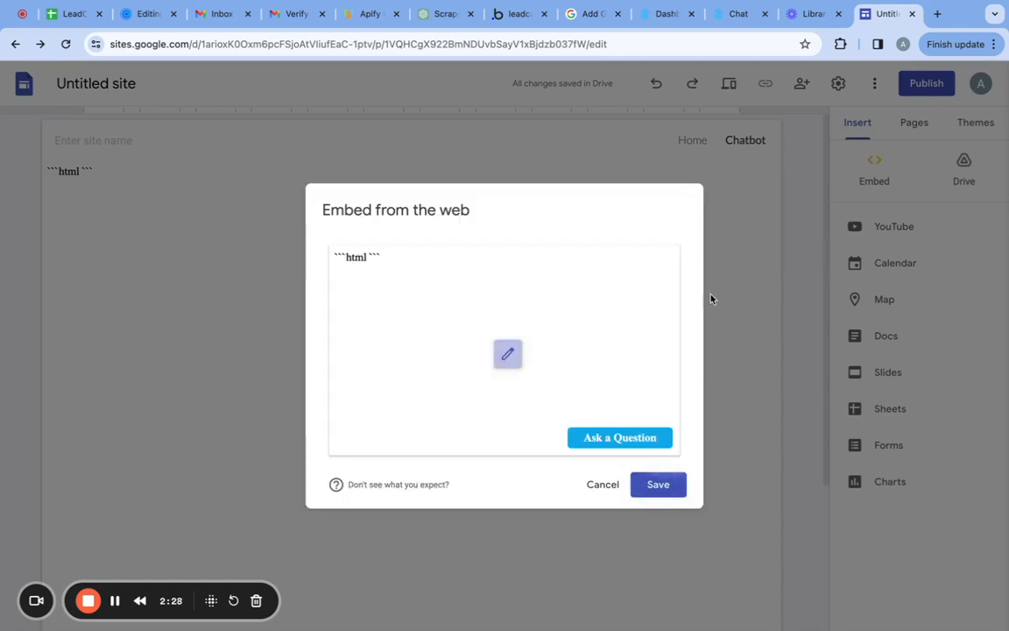
left_click(657, 485)
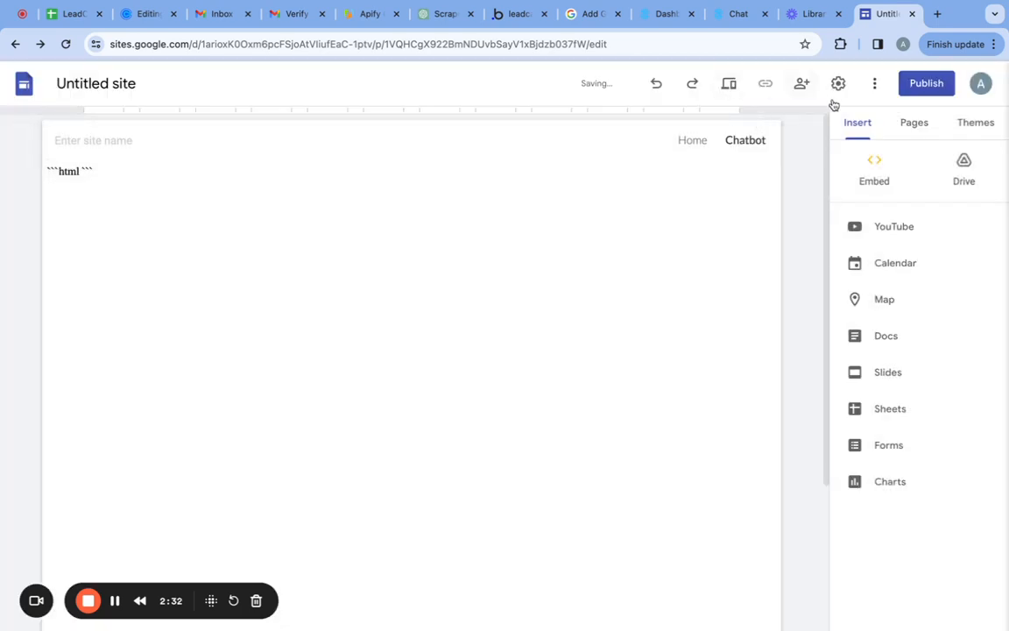
Preview the Chatbot page again, open the resized chat widget and look through its contact form.
left_click(730, 84)
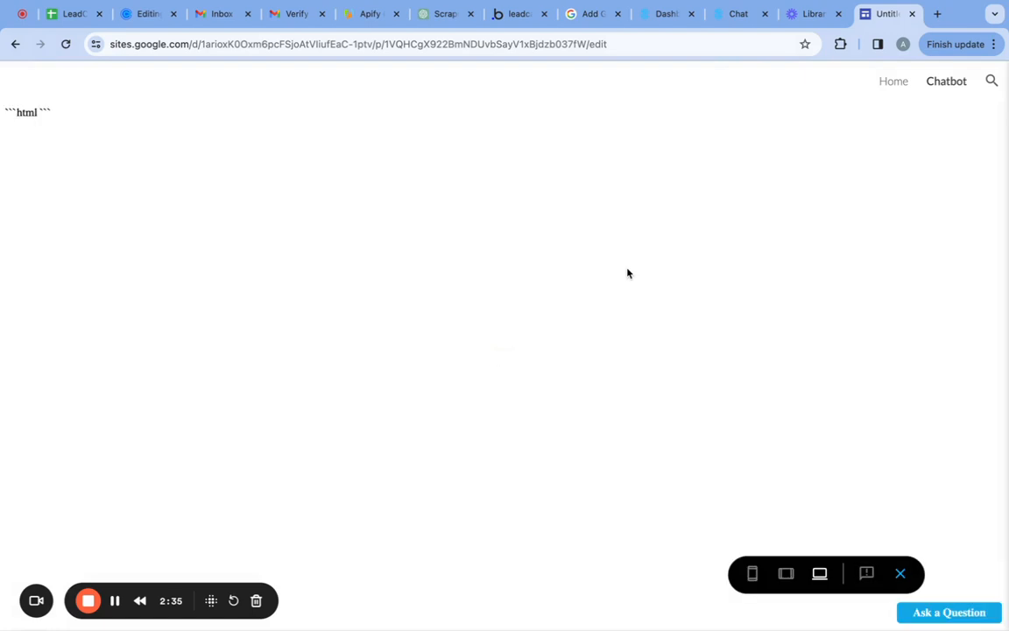
left_click(946, 615)
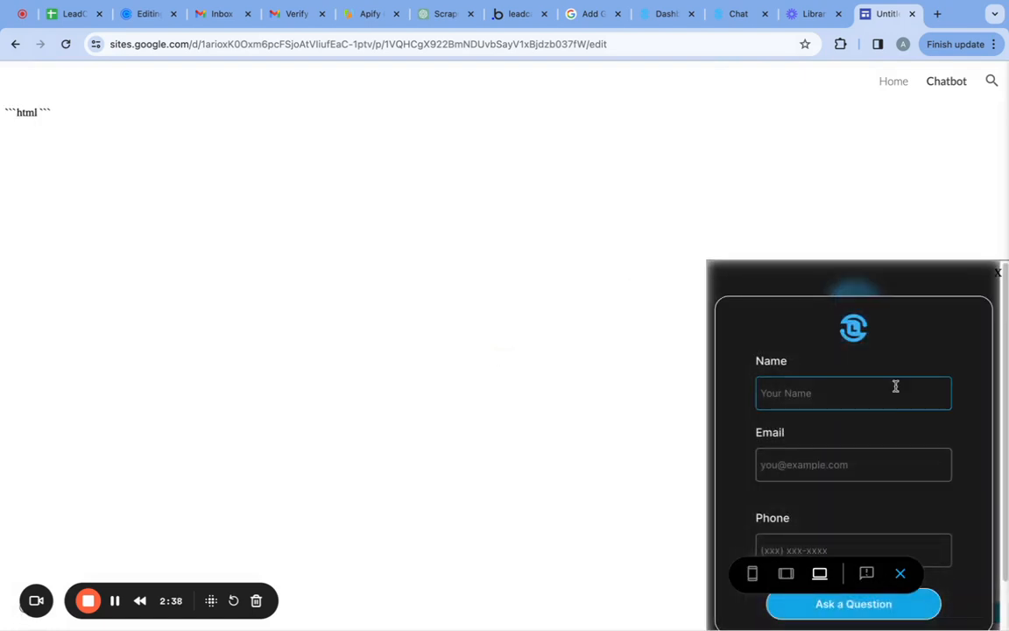
scroll(811, 368, "down", 2)
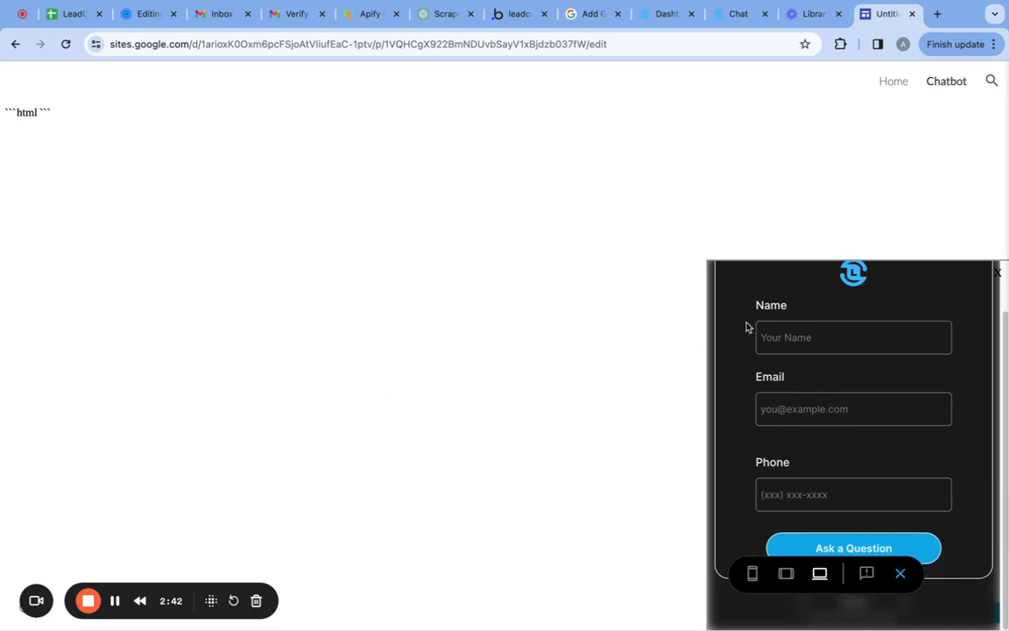
scroll(748, 326, "up", 2)
Get the chatbot's iframe snippet on the LeadCave chat page and copy its code.
left_click(116, 605)
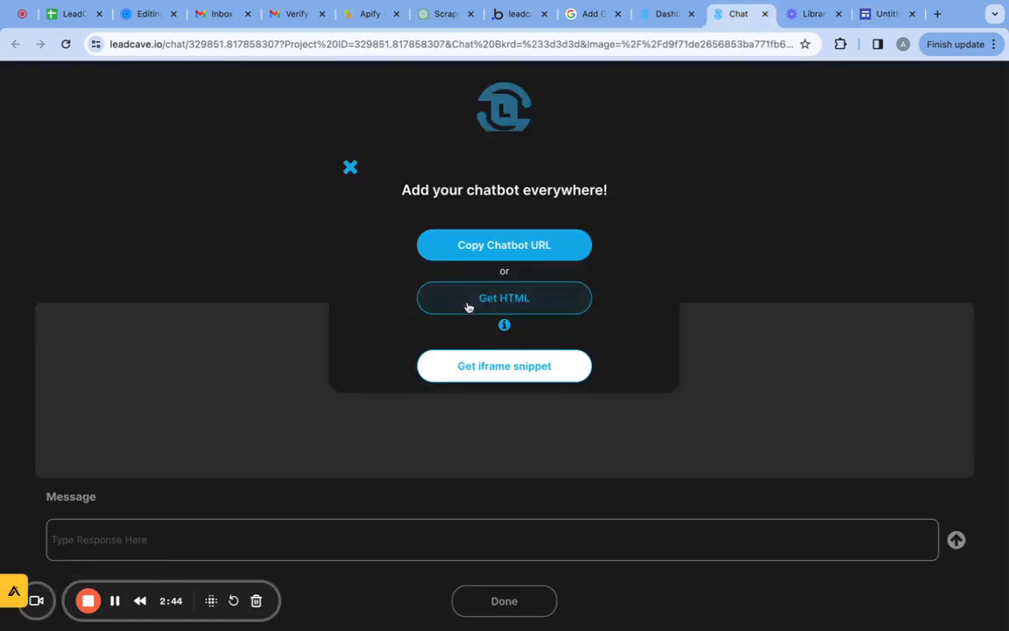
left_click(466, 365)
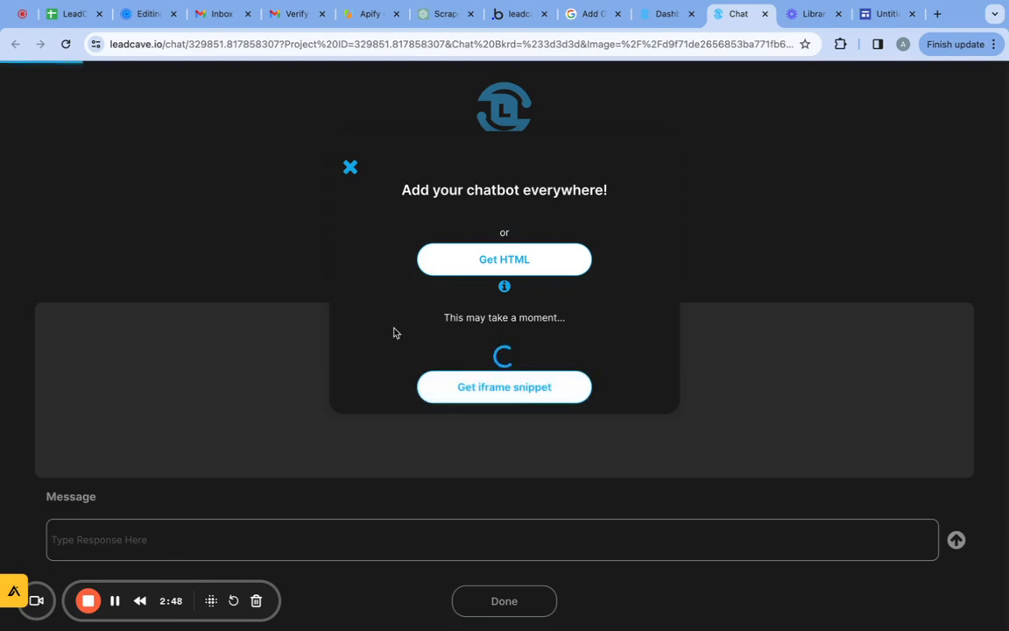
left_click(115, 600)
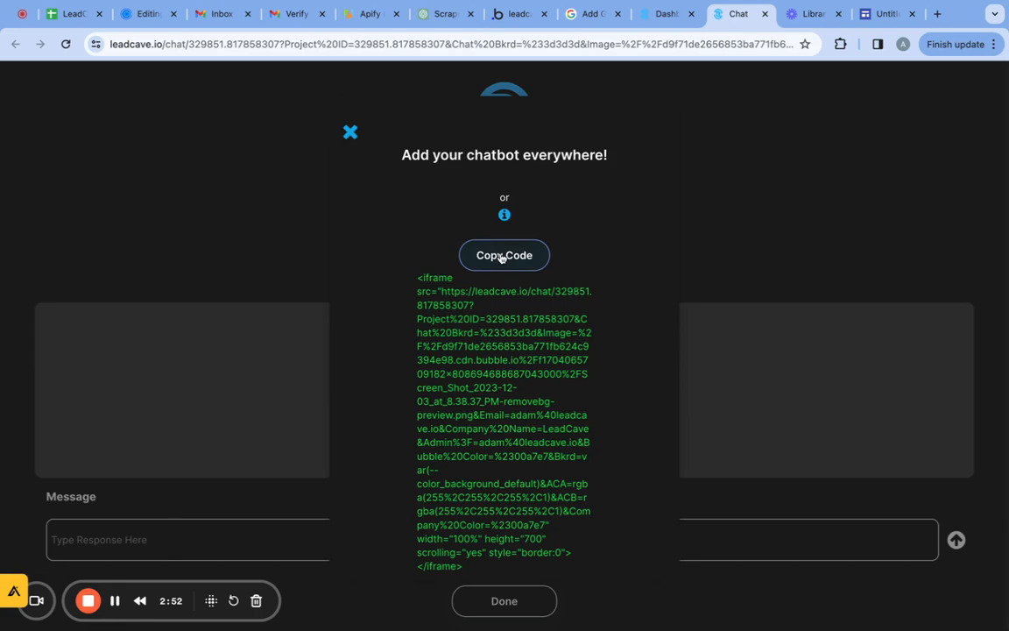
left_click(502, 257)
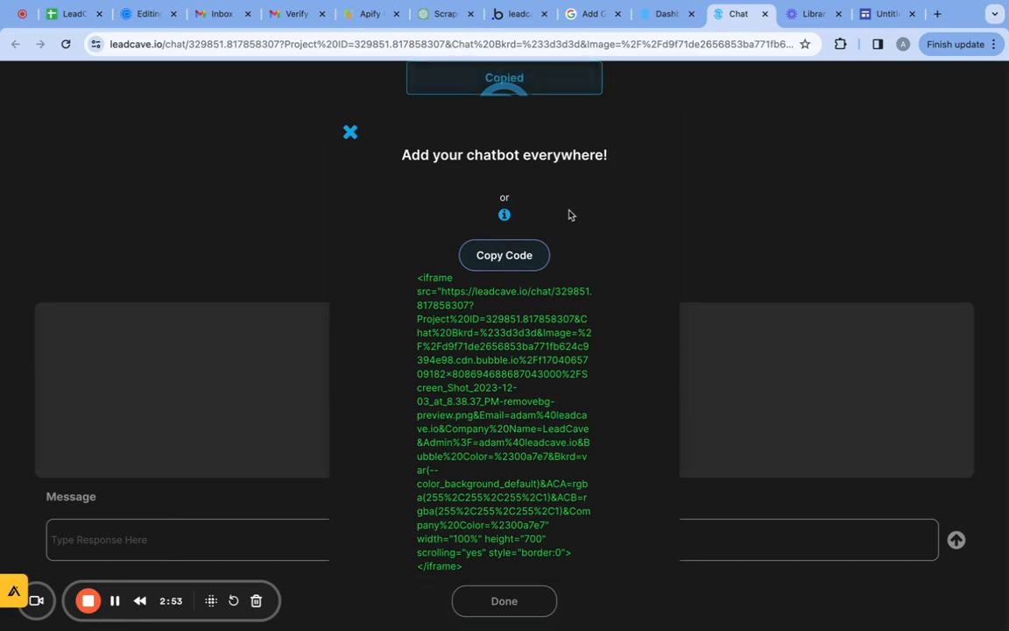
Embed the copied iframe snippet on the site's Home page and extend its height to fit the whole contact form.
left_click(867, 14)
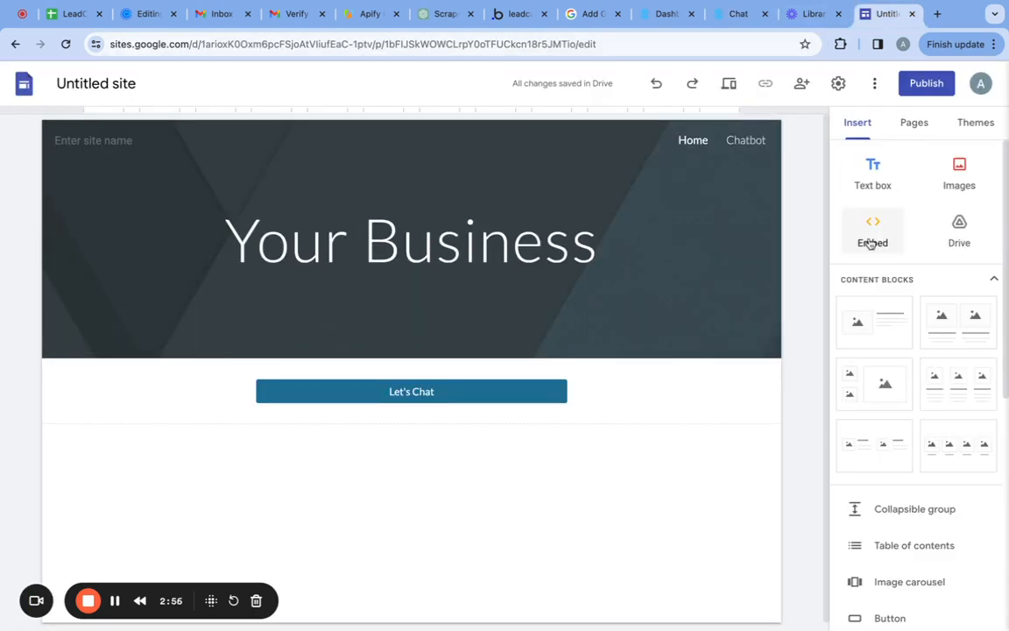
left_click(872, 231)
left_click(405, 308)
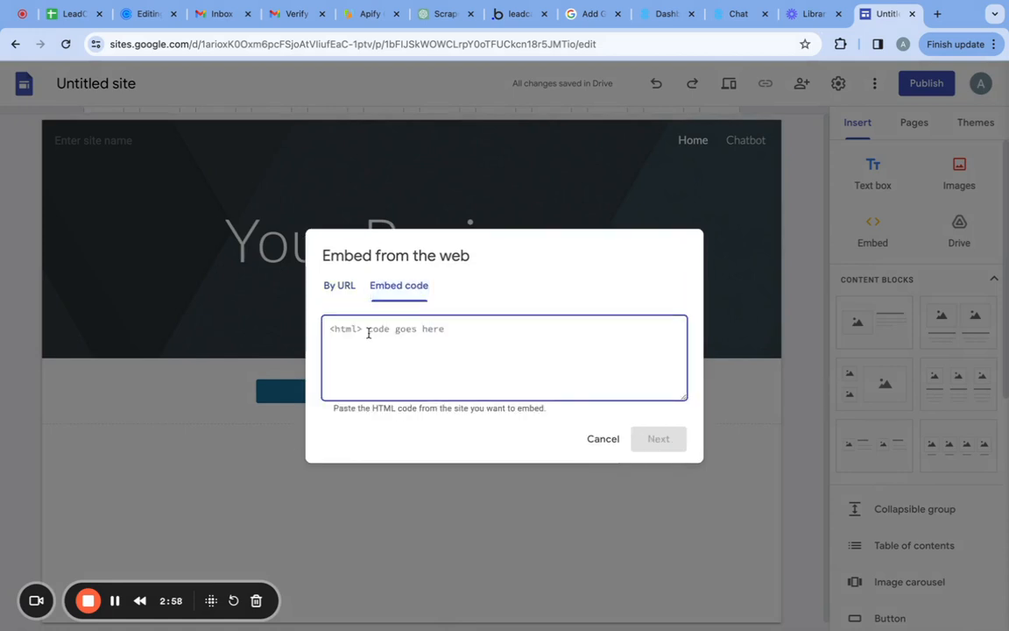
key("ctrl+v")
left_click(666, 439)
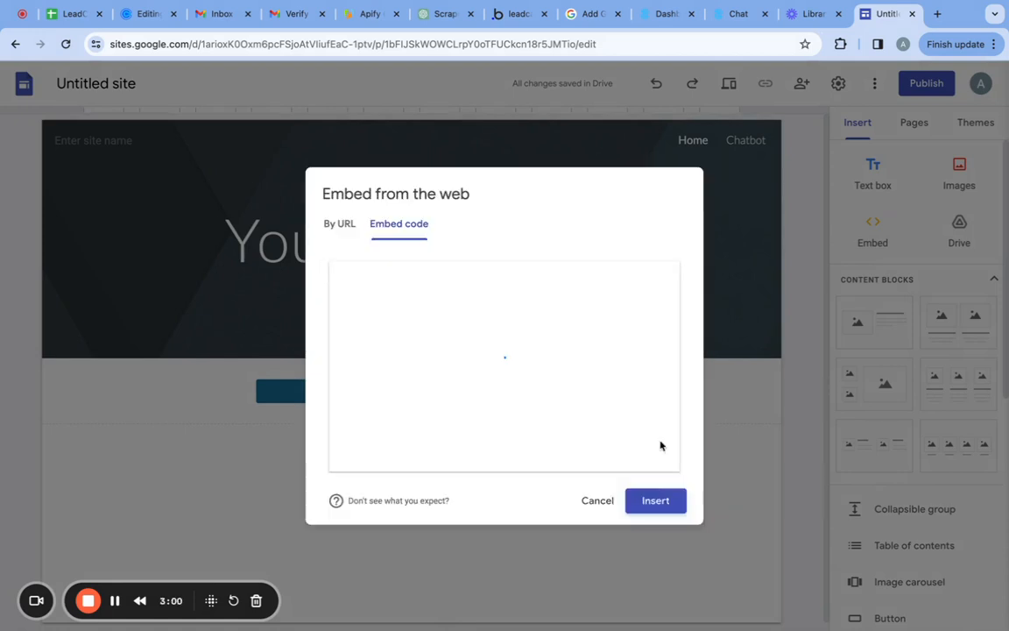
left_click(675, 510)
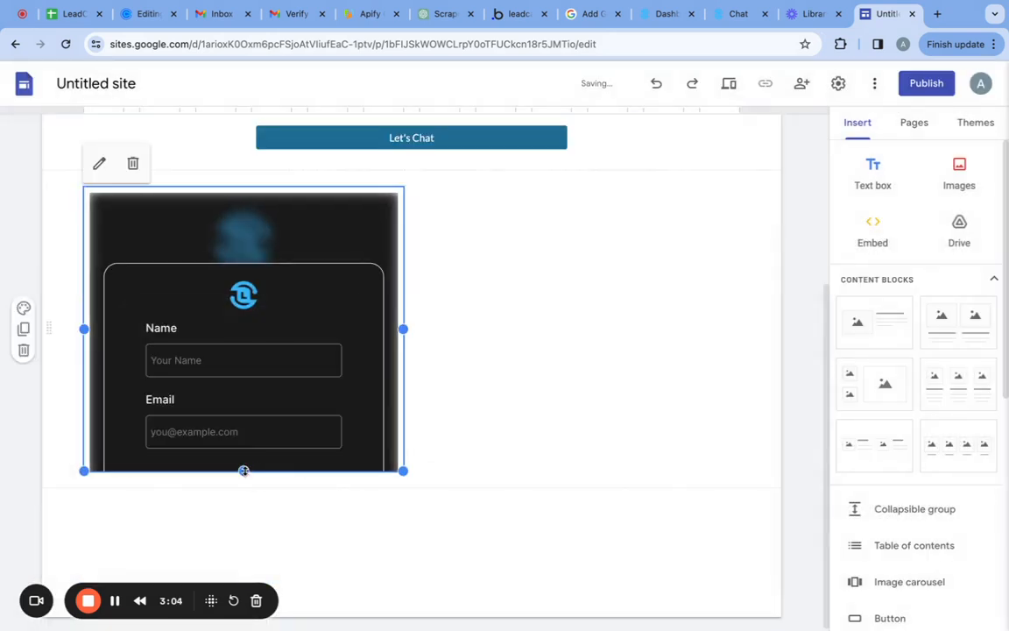
left_click_drag(243, 471, 243, 556)
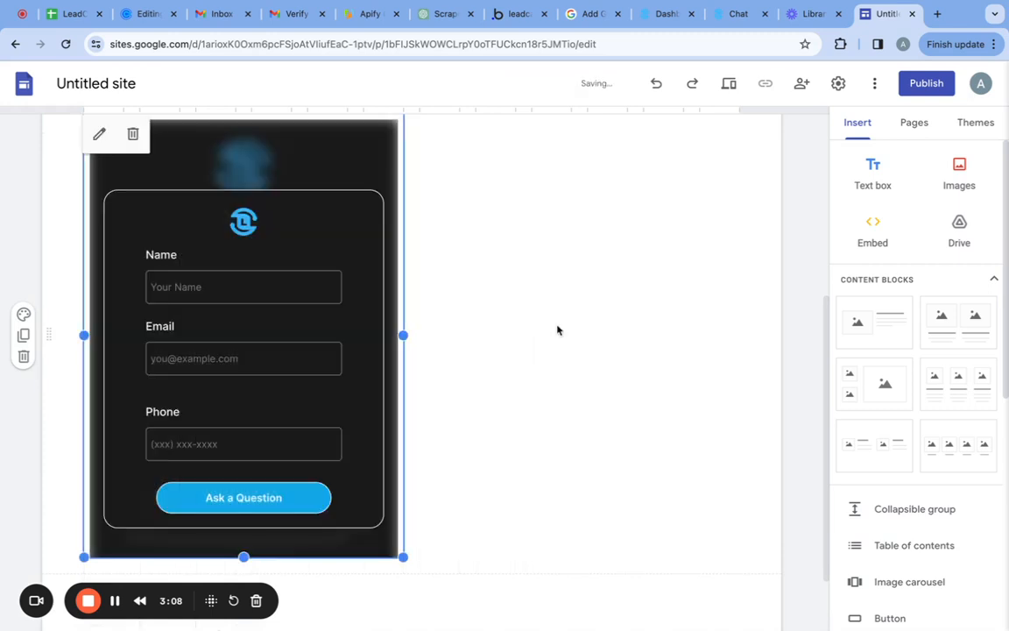